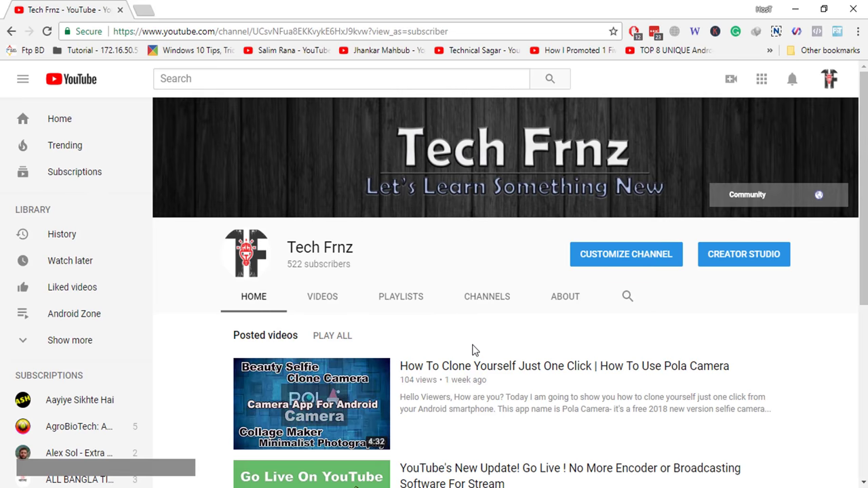
Look over the channel's posted videos and dismiss the video download bar.
scroll(473, 353, down, 2)
scroll(467, 355, down, 3)
scroll(467, 355, up, 1)
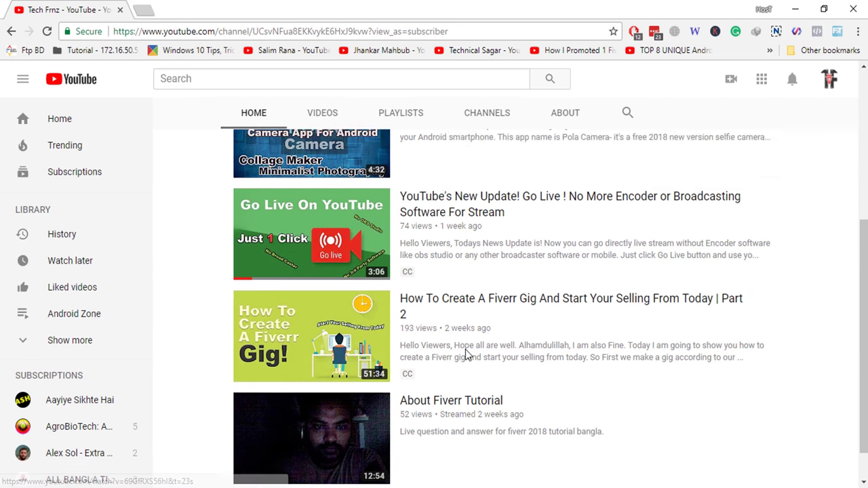
scroll(465, 355, up, 1)
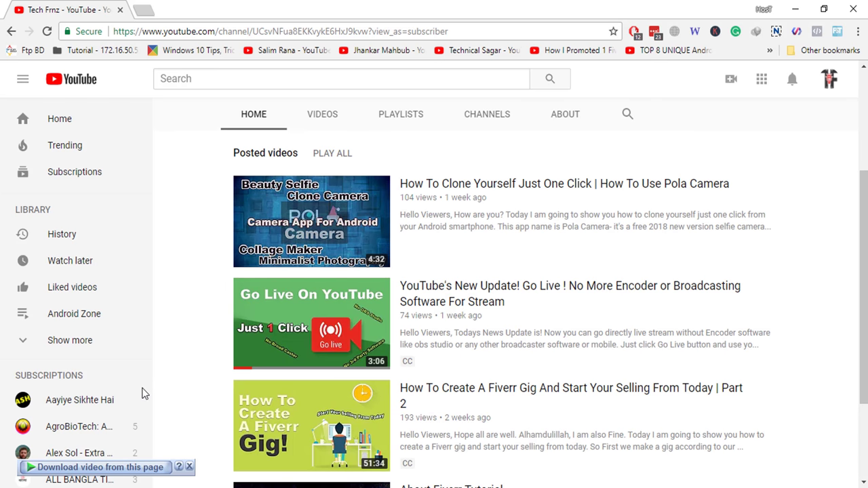
click(190, 468)
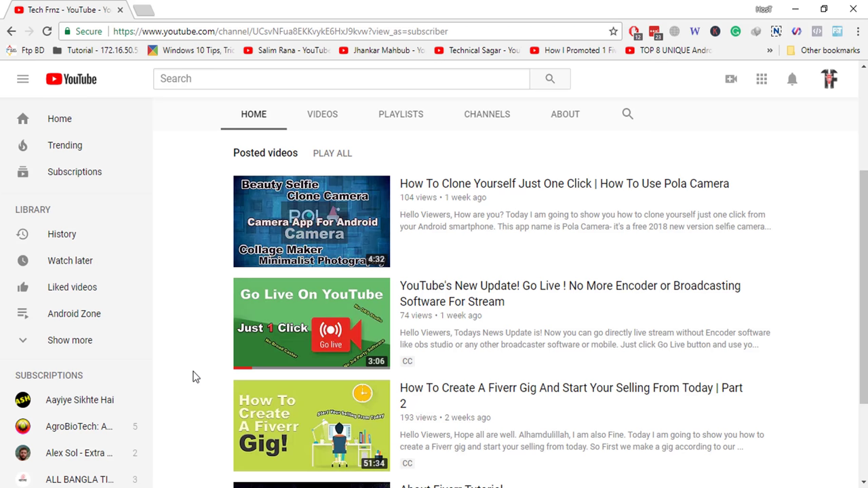
key(super)
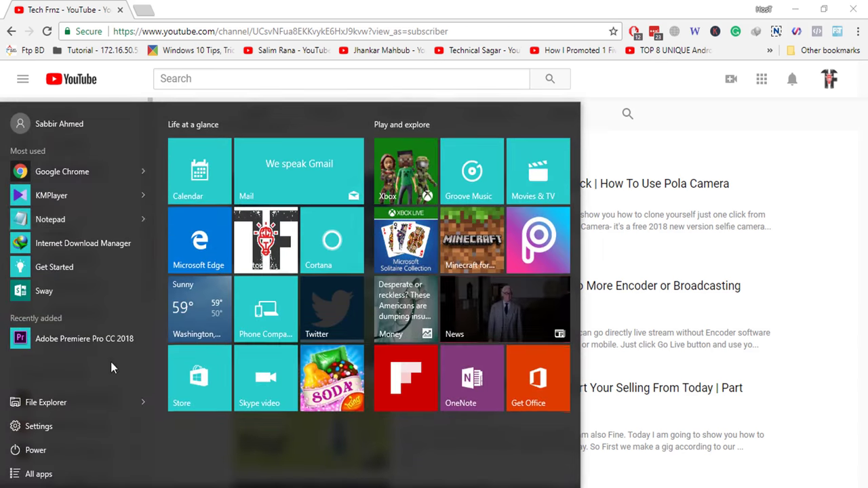
click(61, 474)
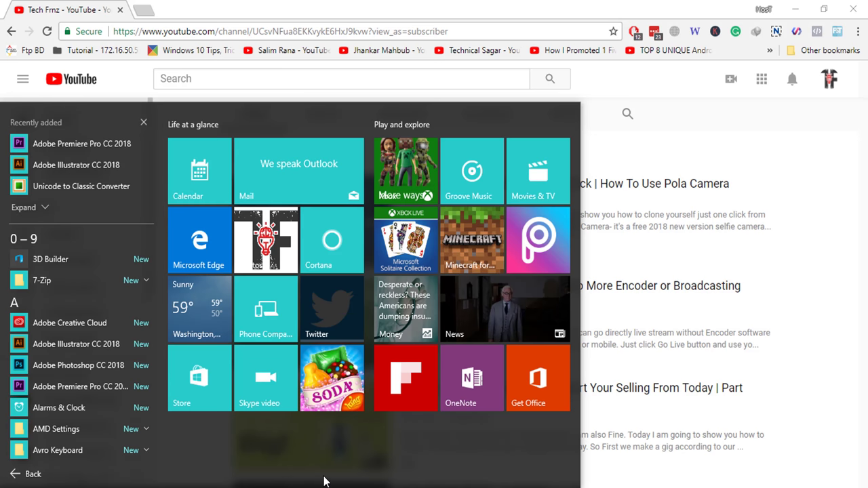
click(728, 141)
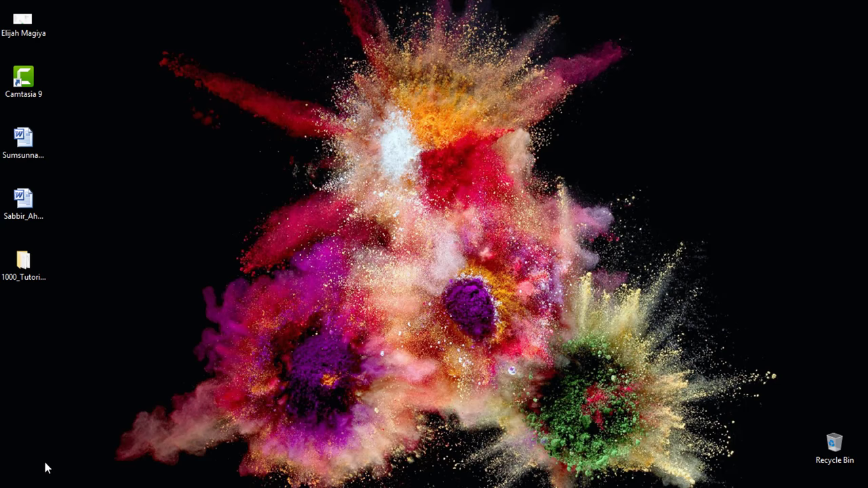
right_click(292, 174)
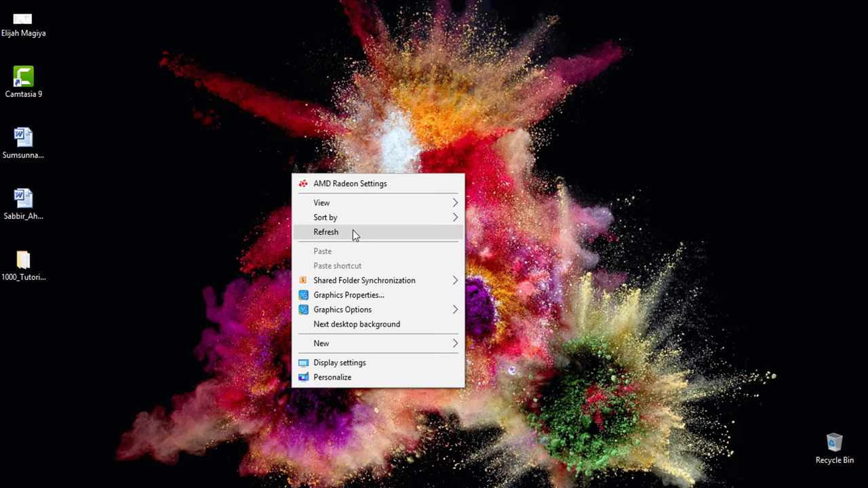
click(353, 230)
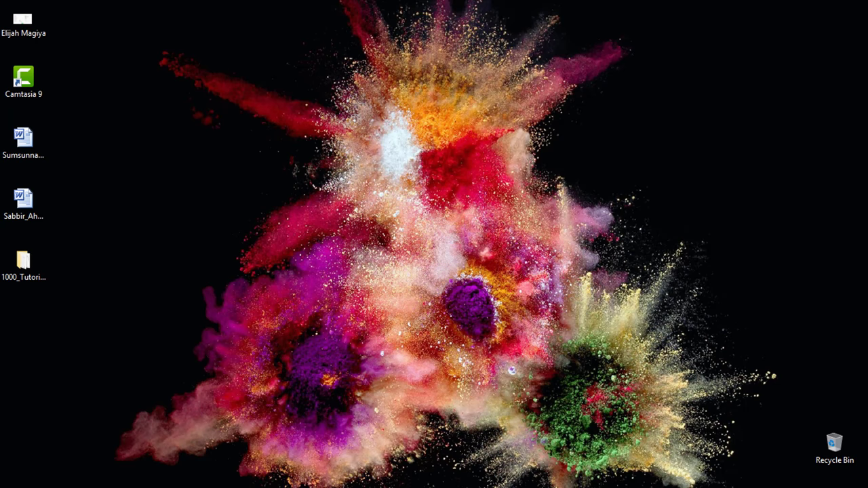
key(super)
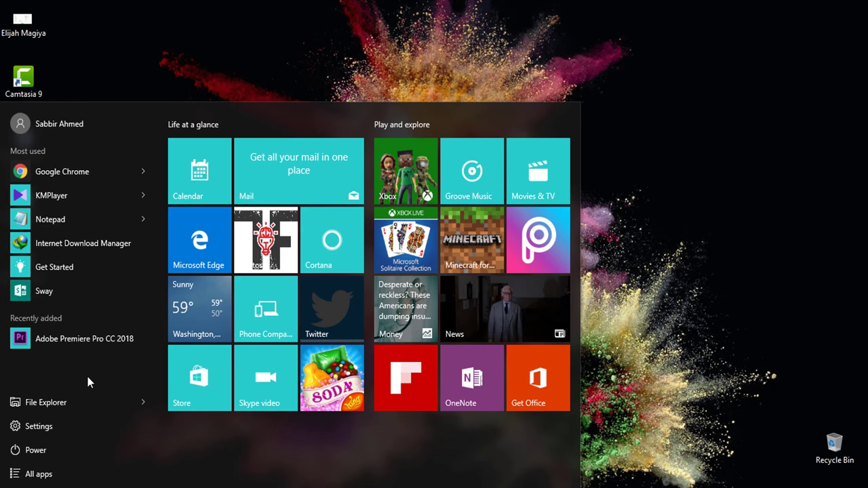
text(reged)
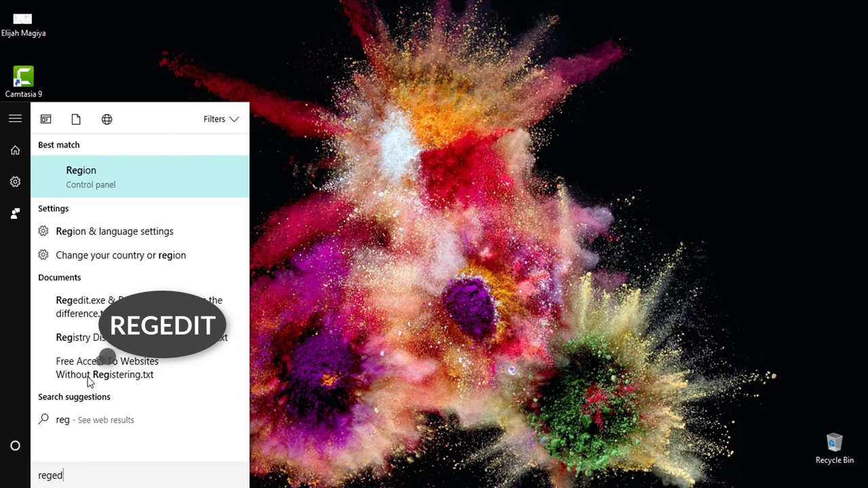
text(it)
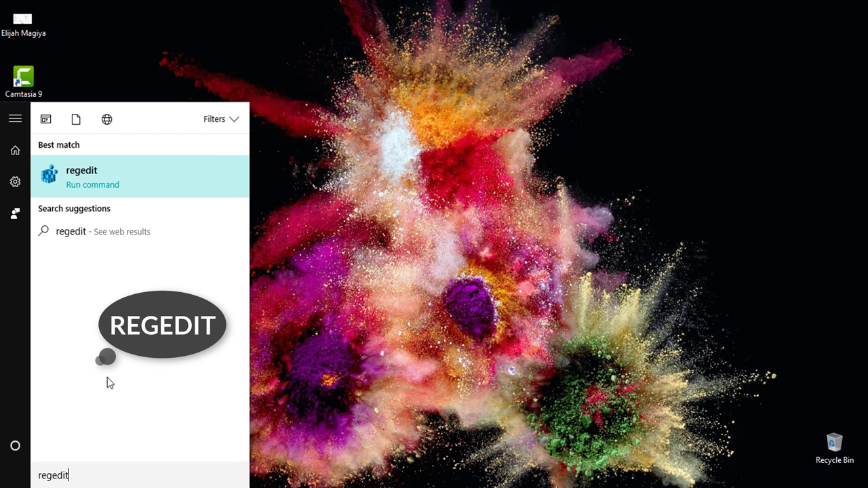
click(128, 180)
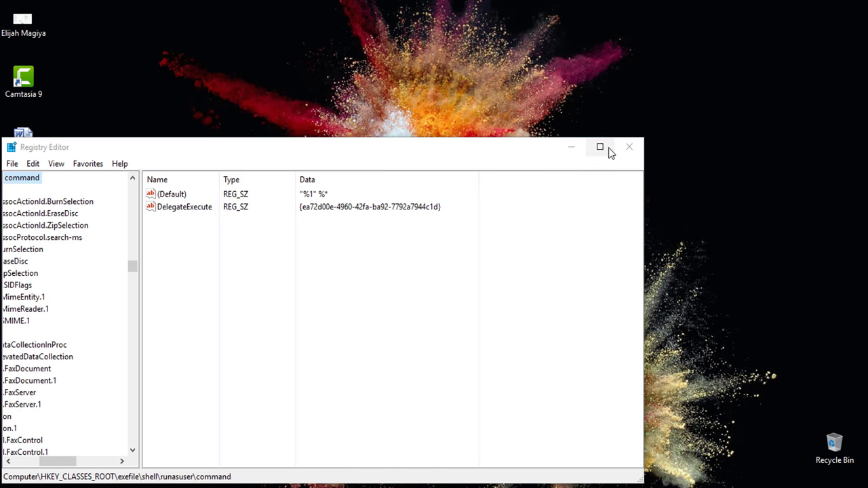
click(614, 151)
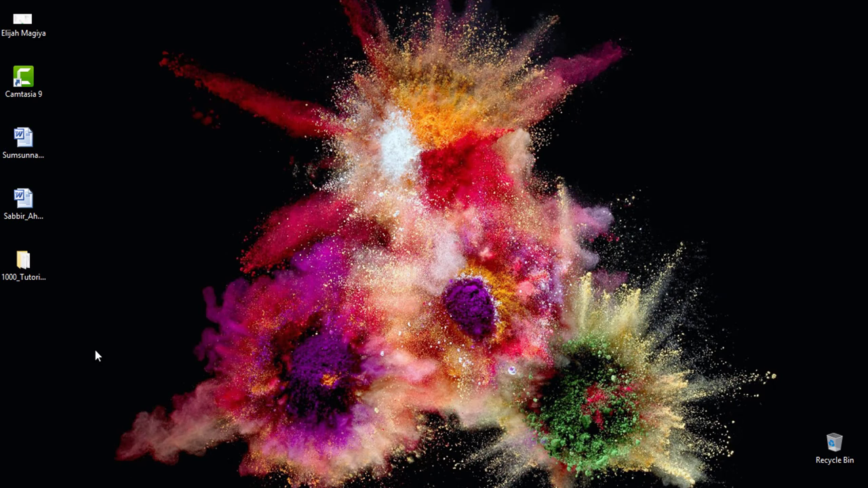
Search Windows for regedit and run it as administrator.
key(super)
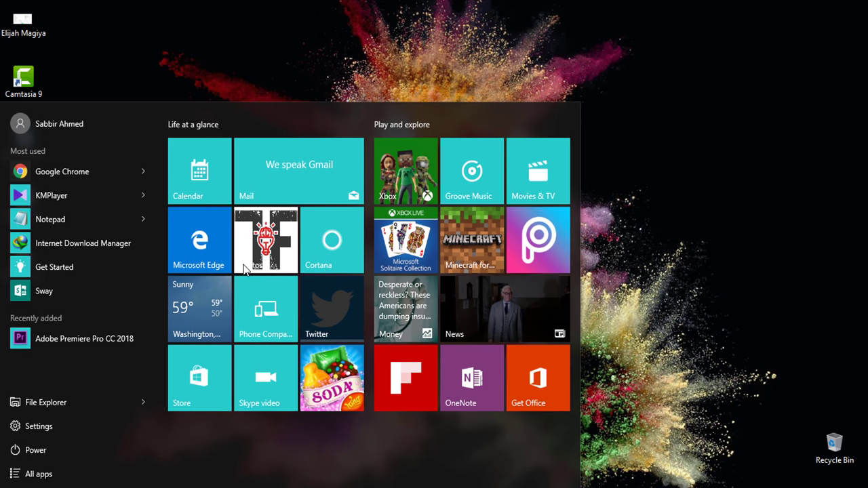
text(reg)
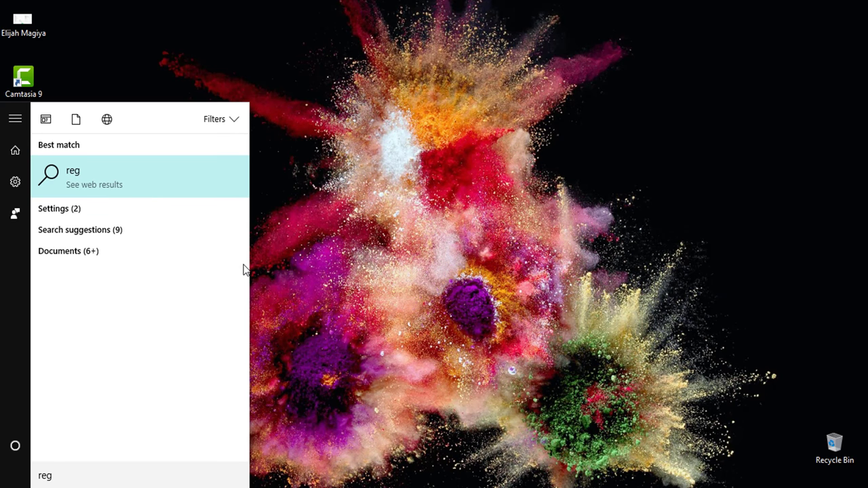
text(edit)
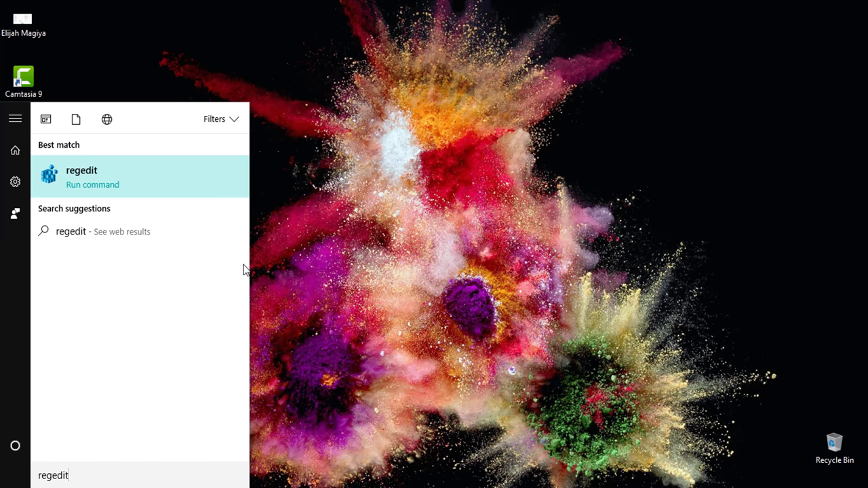
right_click(160, 177)
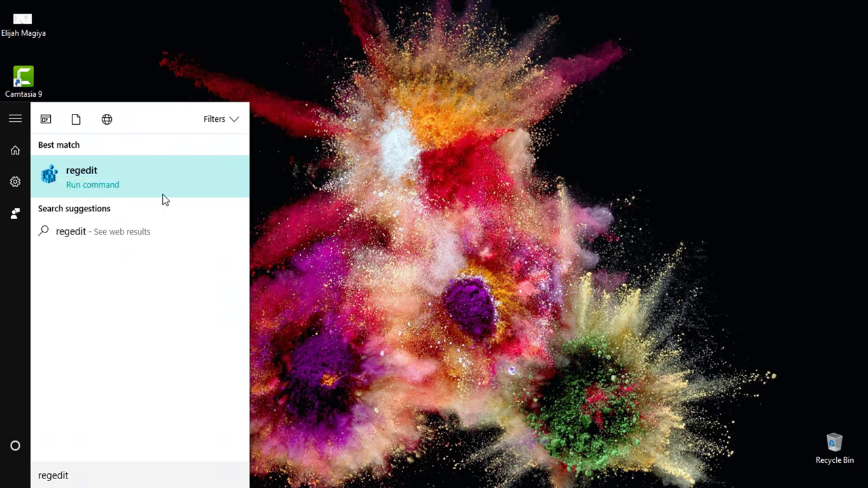
right_click(163, 199)
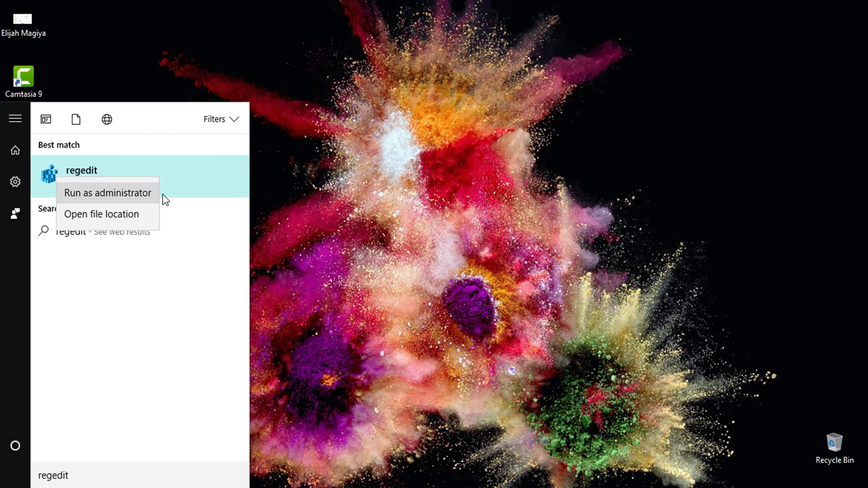
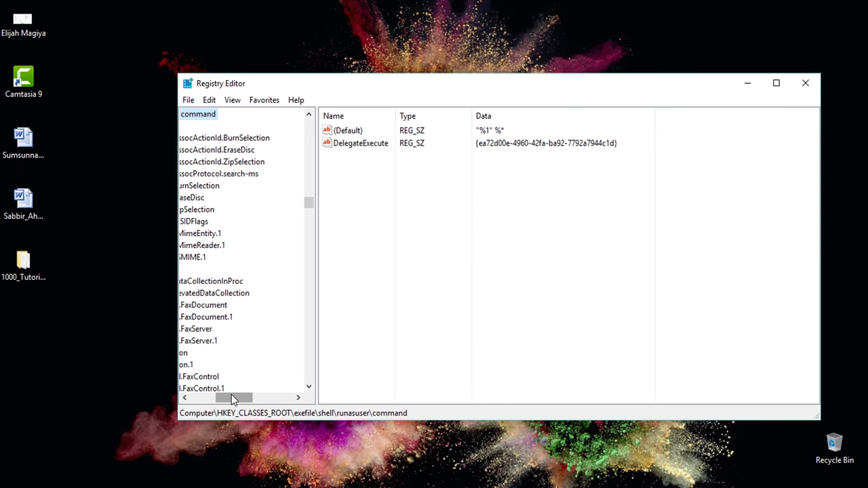
Collapse the HKEY_CLASSES_ROOT branch so only the root keys are listed under Computer.
drag(231, 399, 170, 389)
scroll(204, 271, up, 14)
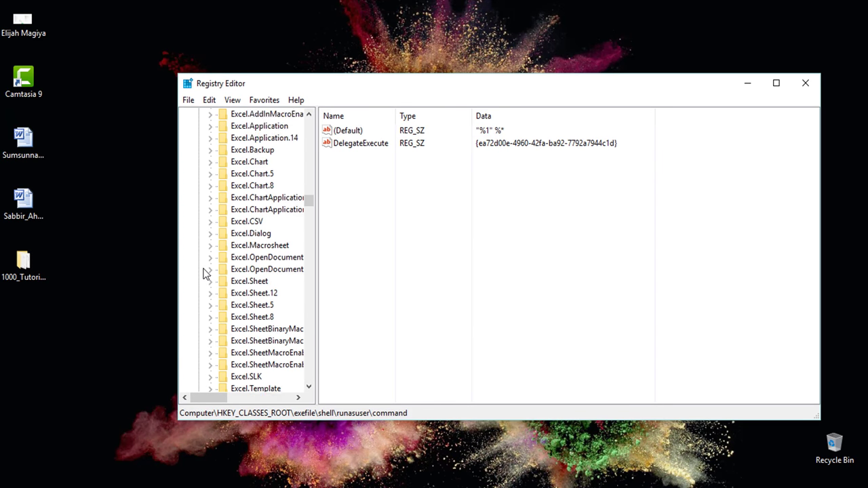
scroll(206, 274, up, 10)
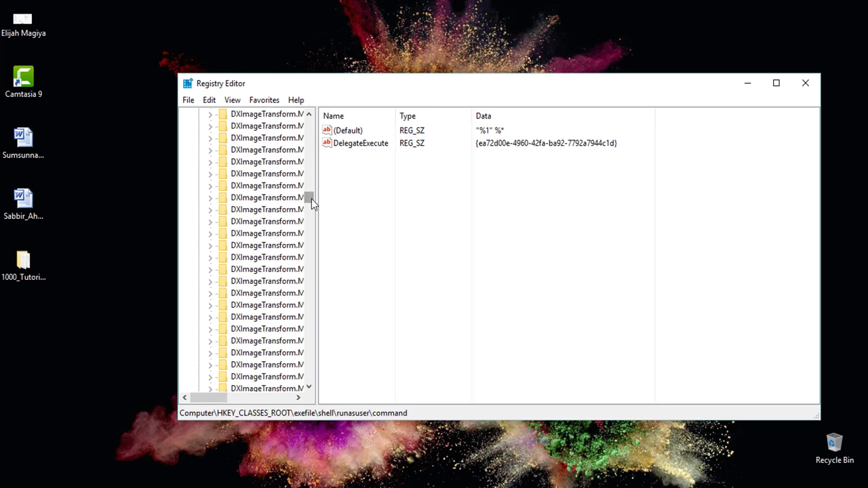
drag(311, 199, 310, 120)
click(198, 126)
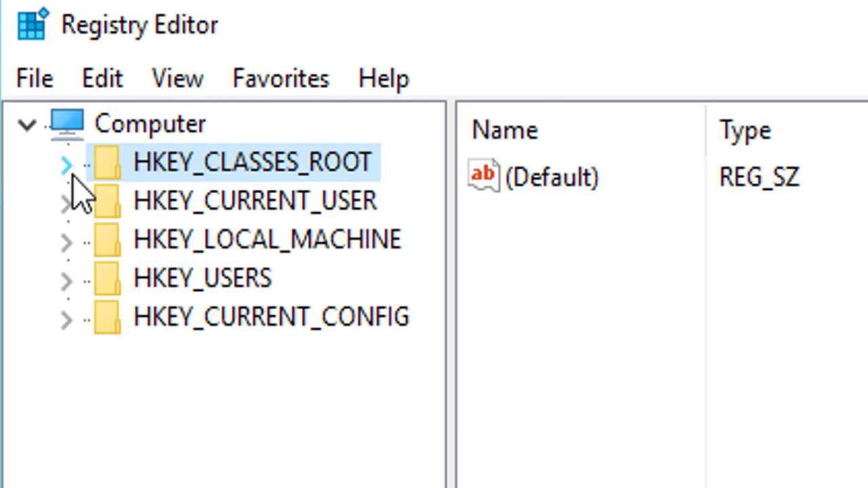
Expand HKEY_CLASSES_ROOT, find the .exe key and expand it.
double_click(124, 168)
scroll(224, 292, down, 20)
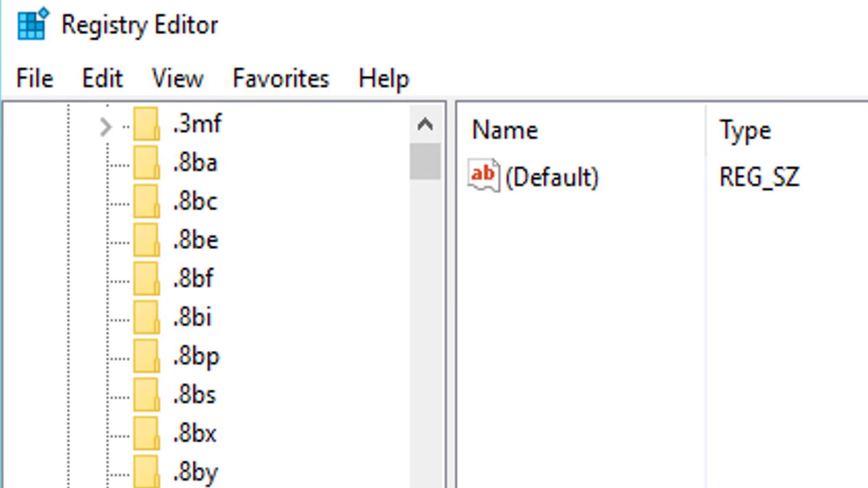
scroll(224, 292, down, 20)
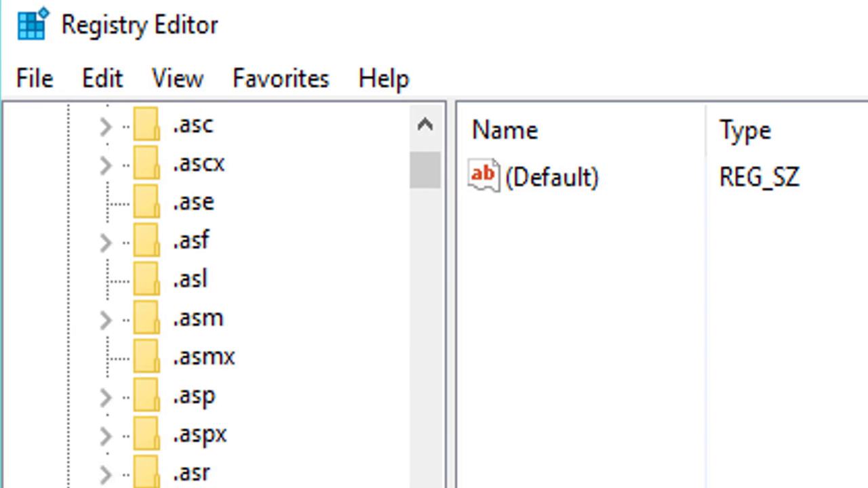
scroll(224, 292, down, 20)
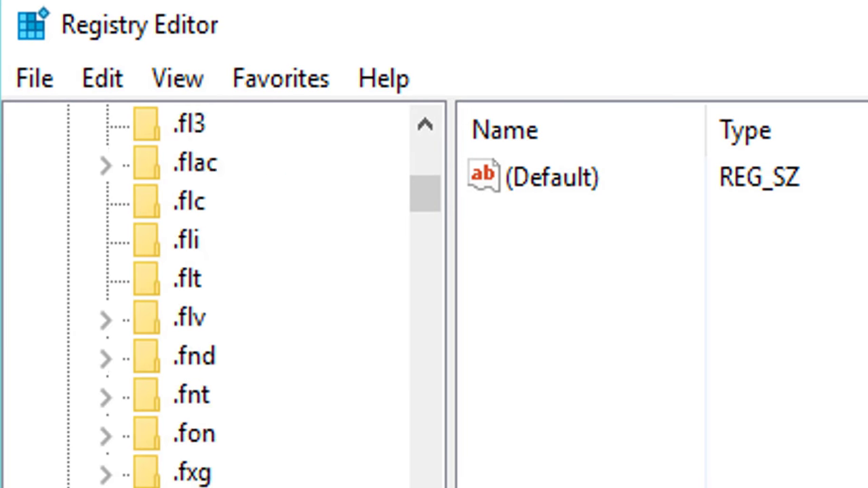
scroll(224, 292, down, 5)
scroll(224, 292, up, 20)
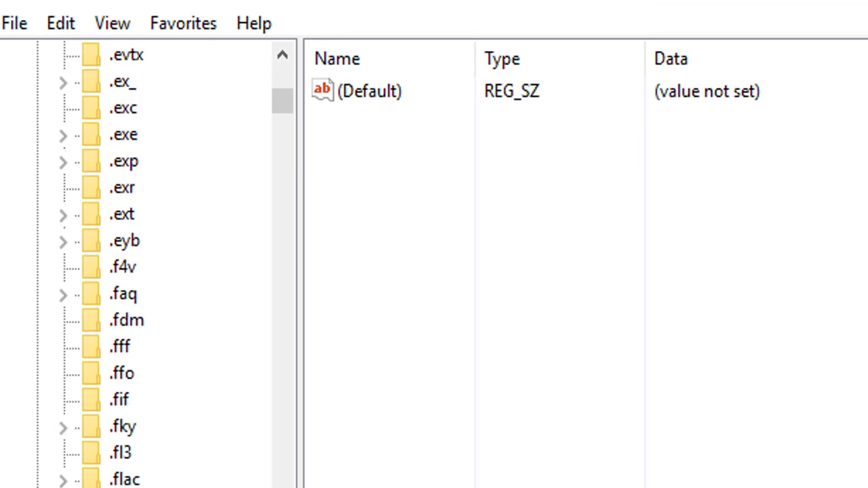
scroll(149, 265, up, 5)
scroll(149, 264, down, 1)
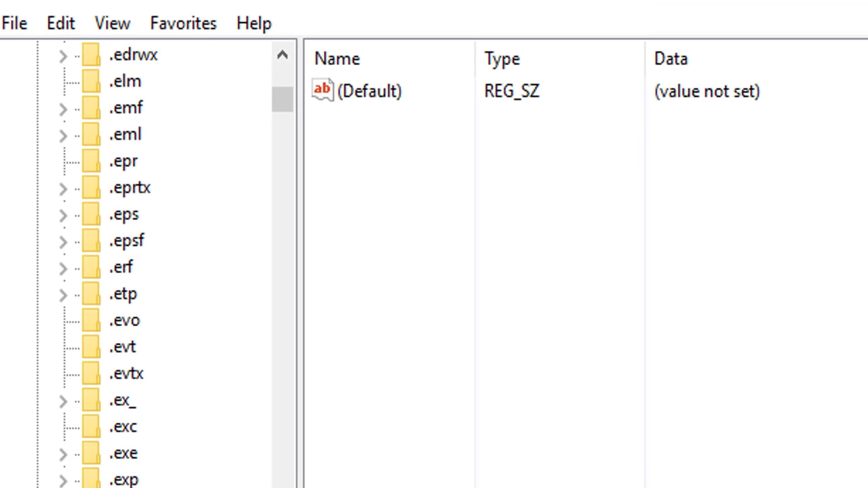
click(120, 456)
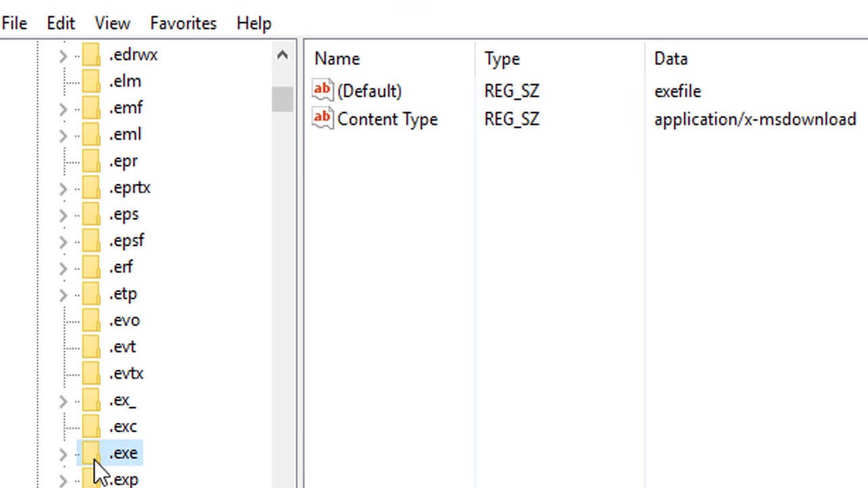
double_click(89, 457)
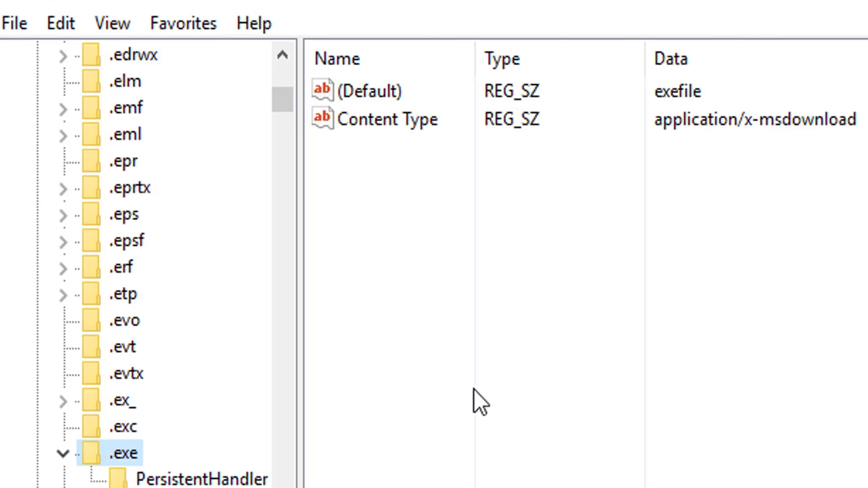
Edit the (Default) string of the .exe key so its value data is exefile.
click(387, 96)
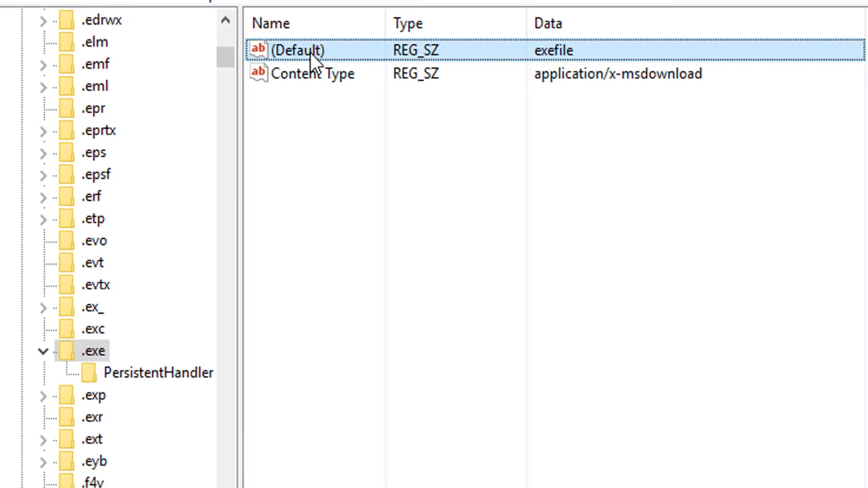
double_click(313, 60)
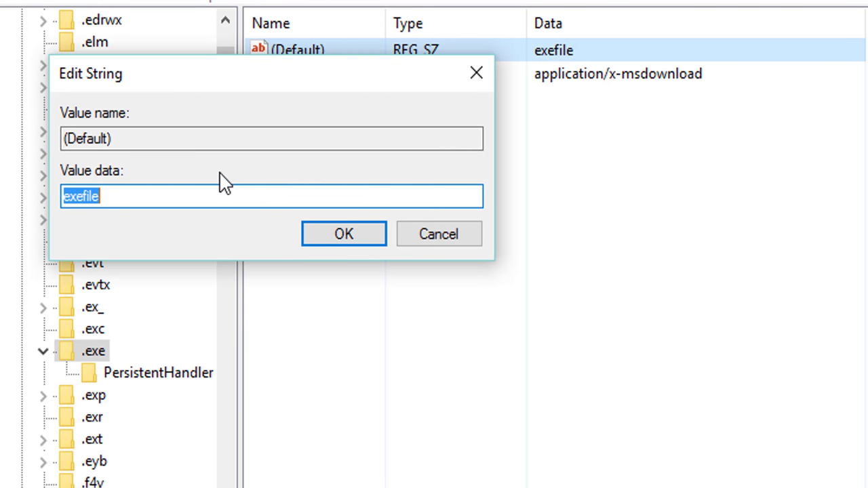
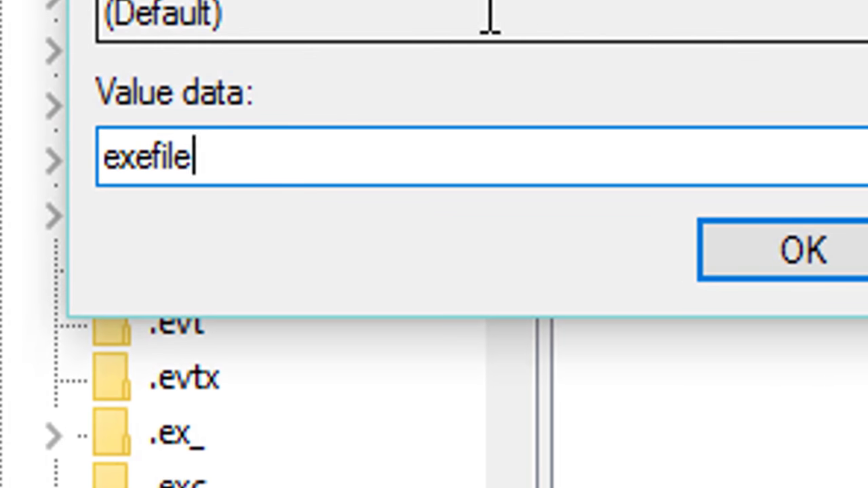
click(490, 15)
click(191, 175)
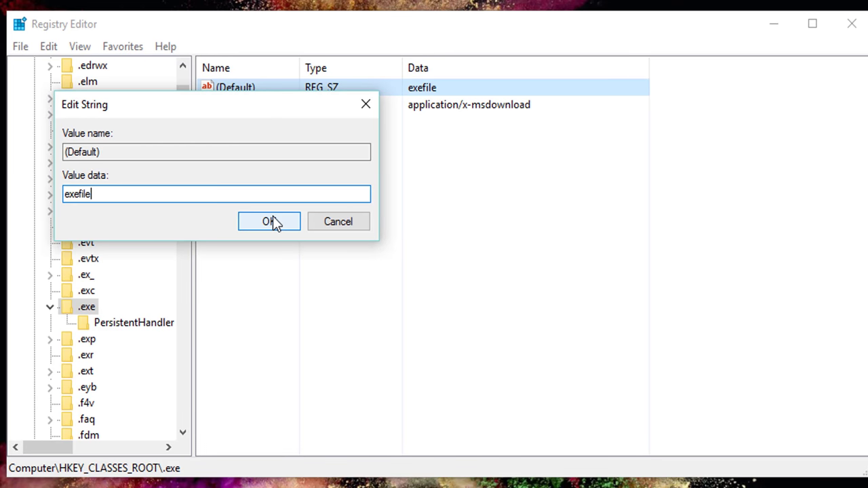
click(274, 219)
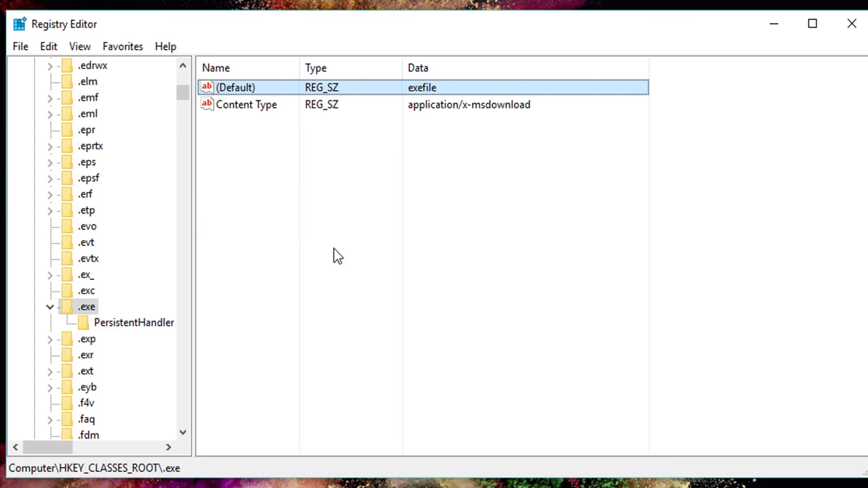
Check the (Default) string of the PersistentHandler key under .exe and accept its existing value data.
click(133, 324)
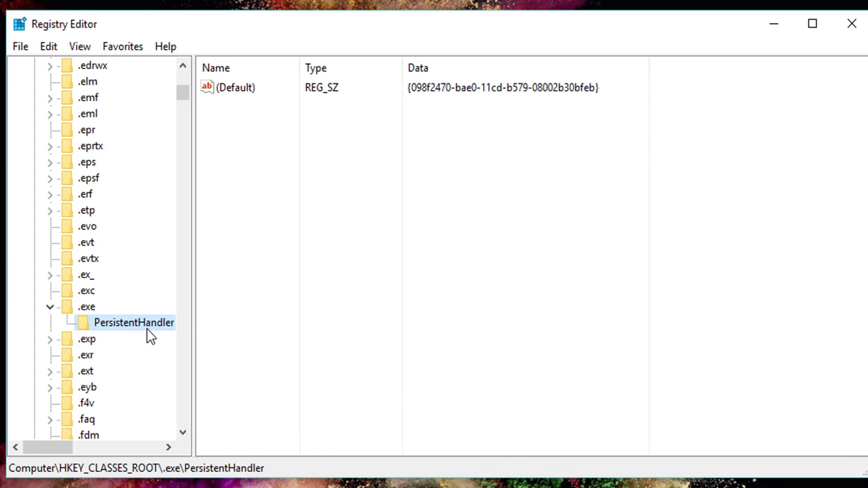
double_click(227, 88)
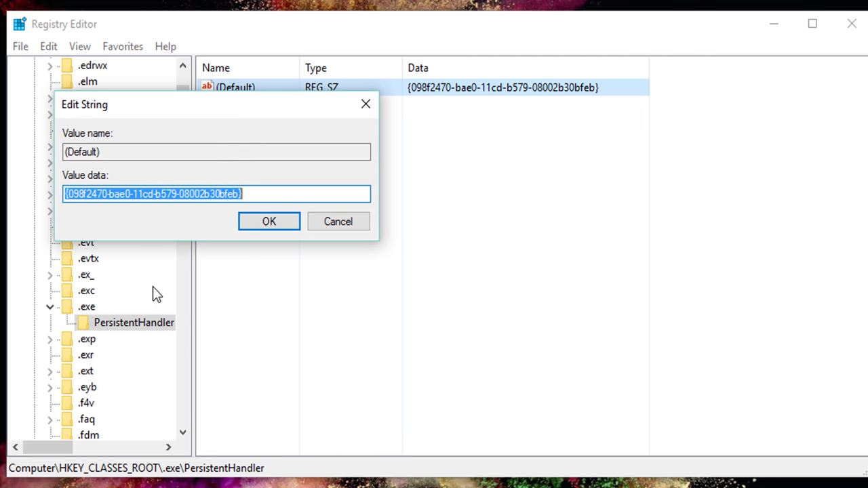
click(269, 223)
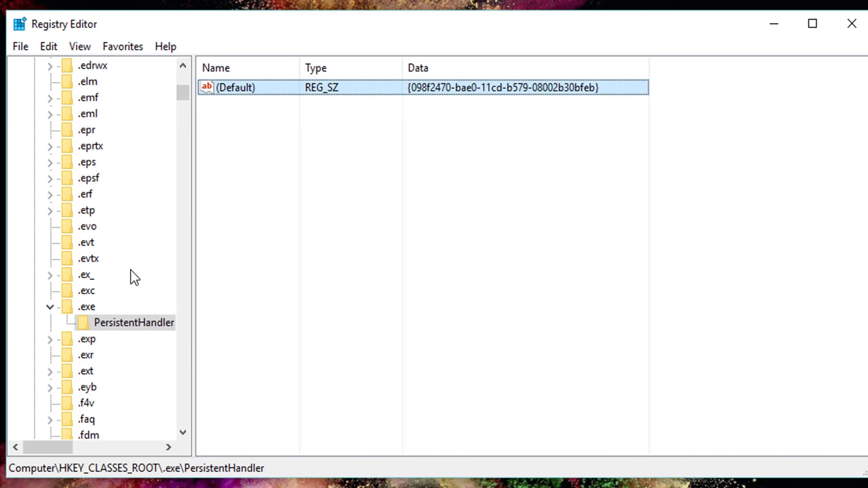
Find the exefile key under HKEY_CLASSES_ROOT and expand it together with its shell subkey.
scroll(134, 277, down, 20)
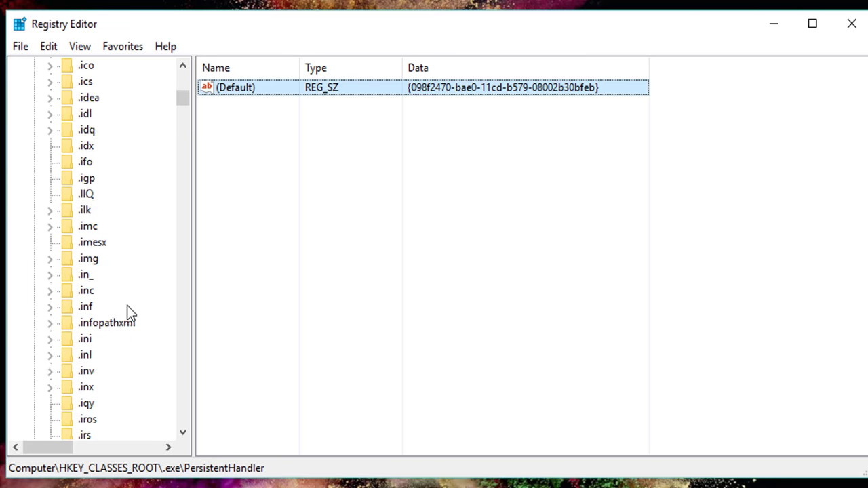
scroll(127, 309, down, 16)
drag(185, 102, 188, 202)
scroll(129, 261, up, 7)
scroll(129, 262, up, 20)
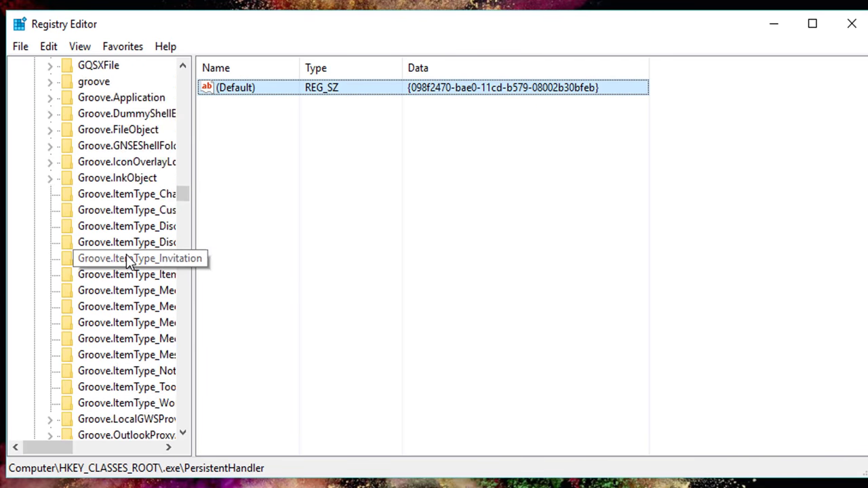
scroll(129, 262, up, 15)
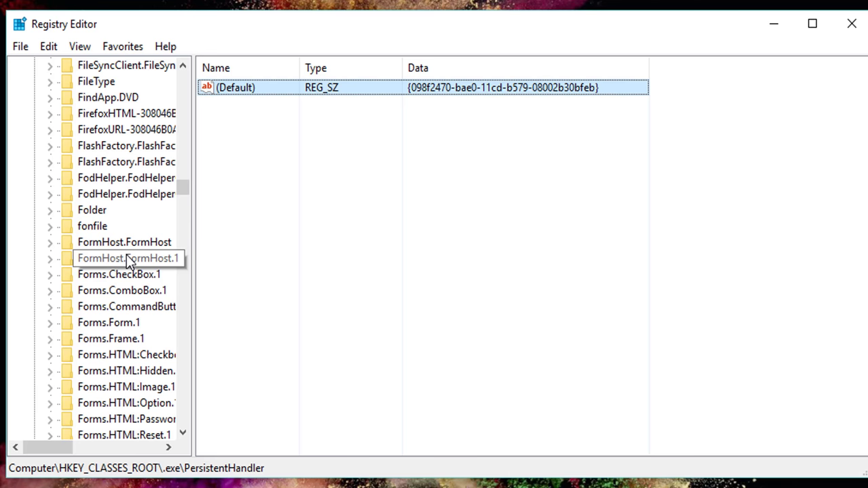
scroll(151, 288, up, 6)
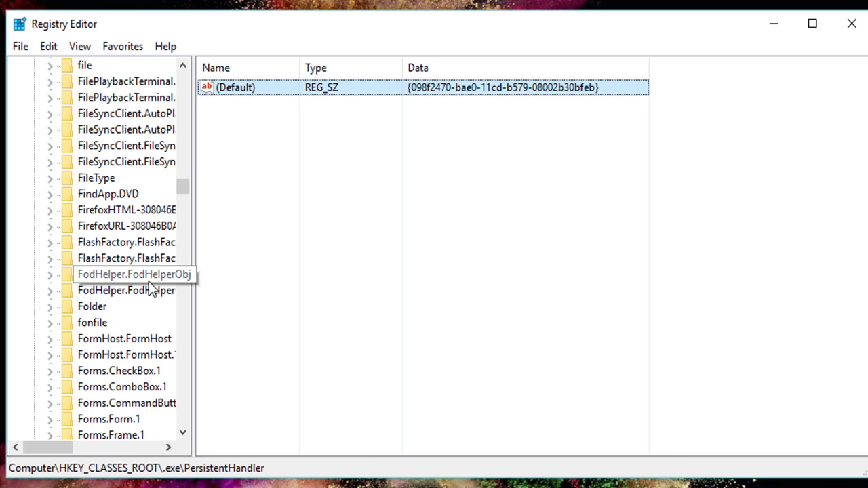
scroll(150, 289, up, 12)
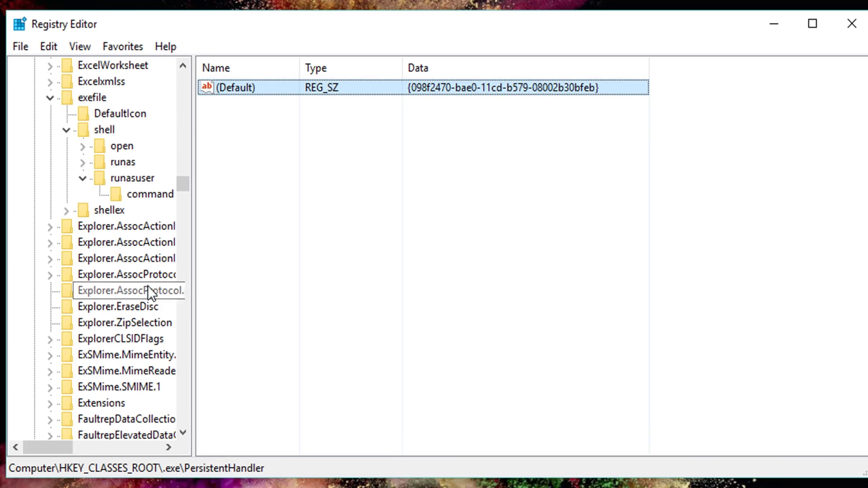
scroll(144, 339, up, 1)
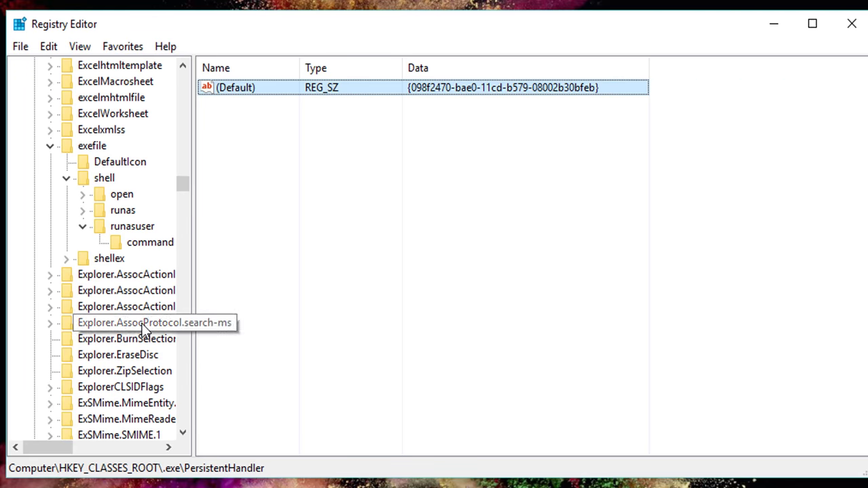
click(61, 148)
click(55, 151)
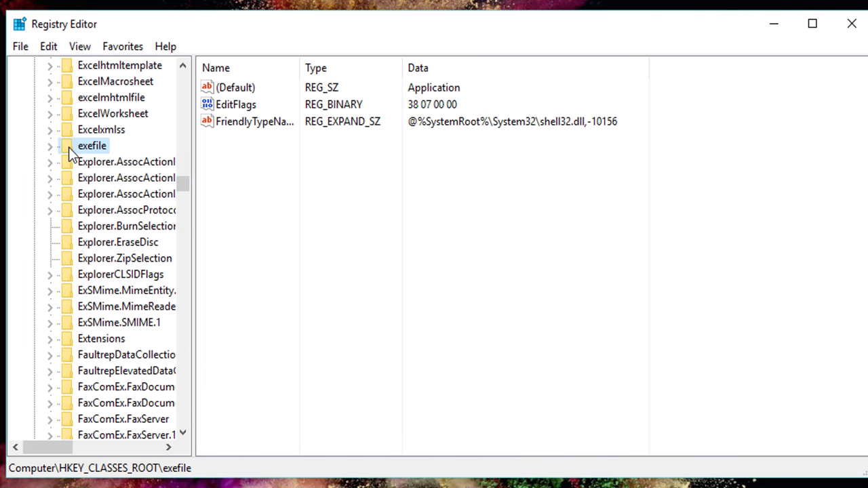
double_click(70, 146)
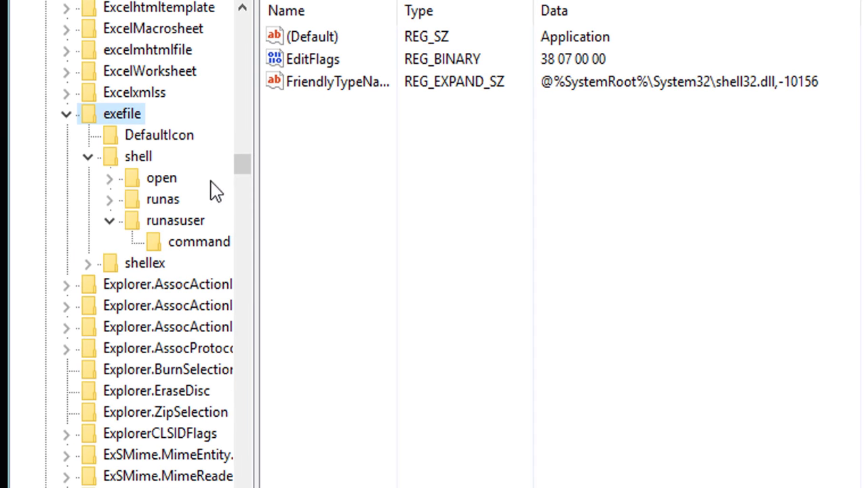
click(88, 158)
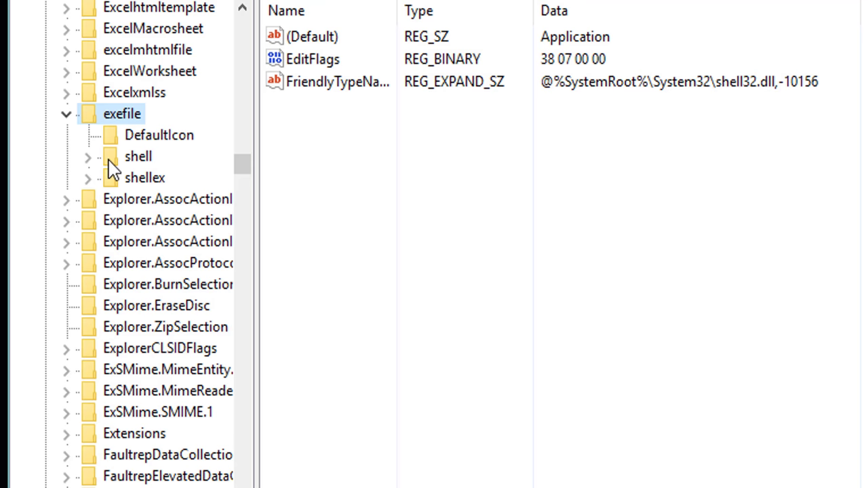
double_click(108, 161)
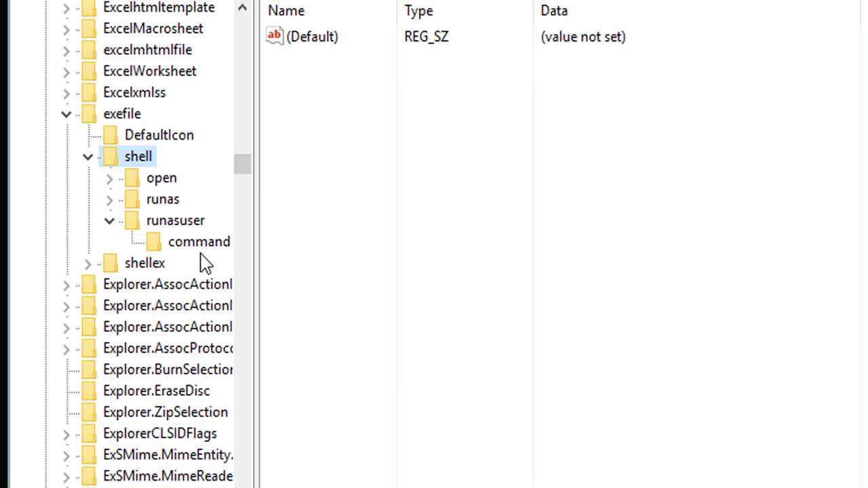
Inspect the (Default) strings of the runas and runasuser keys under exefile\shell without editing them, and view the values of runasuser's command key.
click(140, 203)
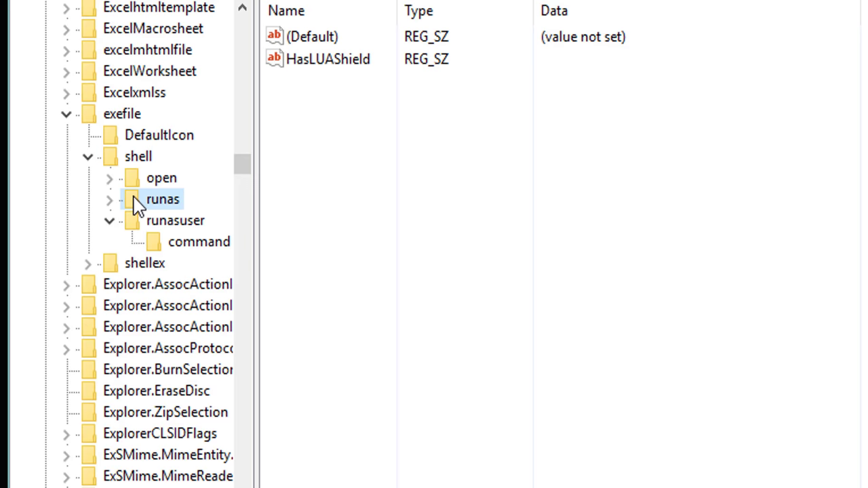
double_click(298, 38)
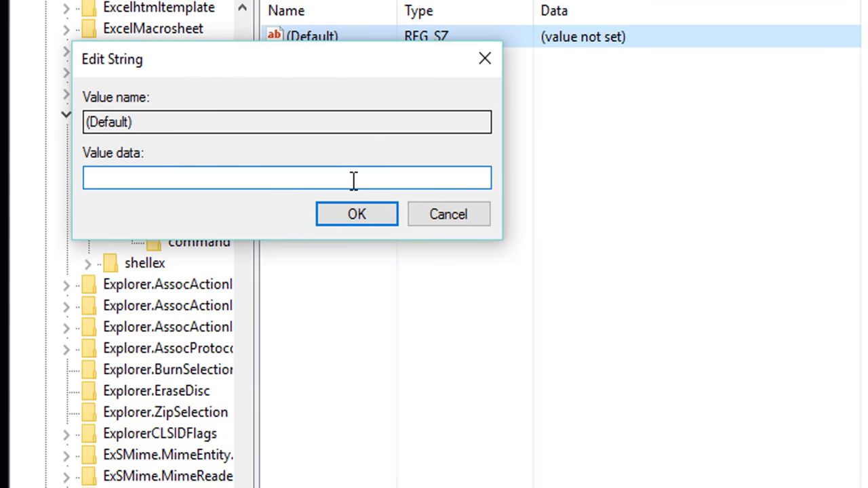
click(451, 216)
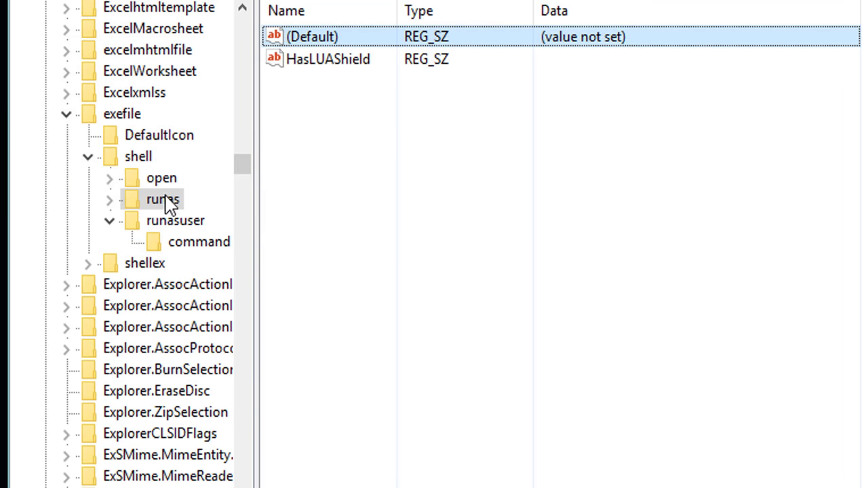
click(155, 228)
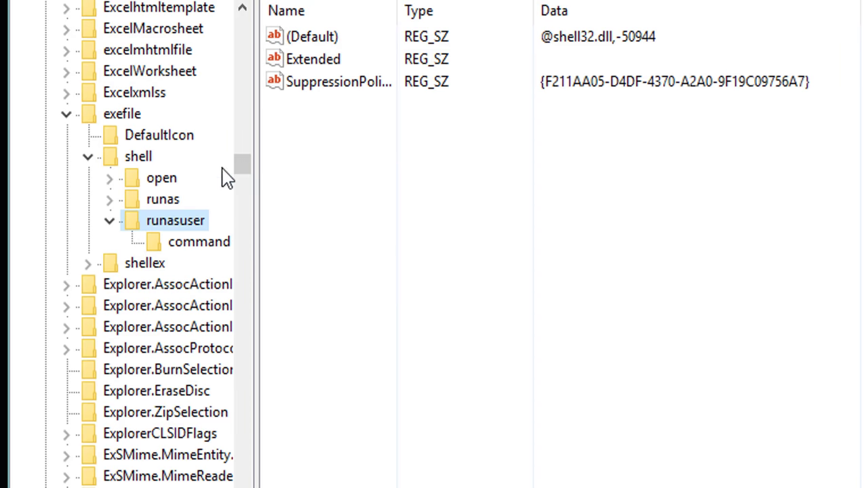
double_click(312, 39)
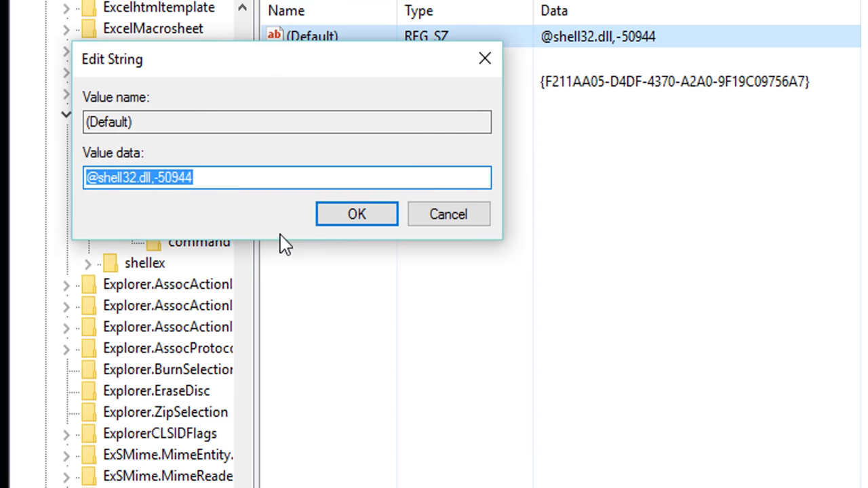
click(439, 219)
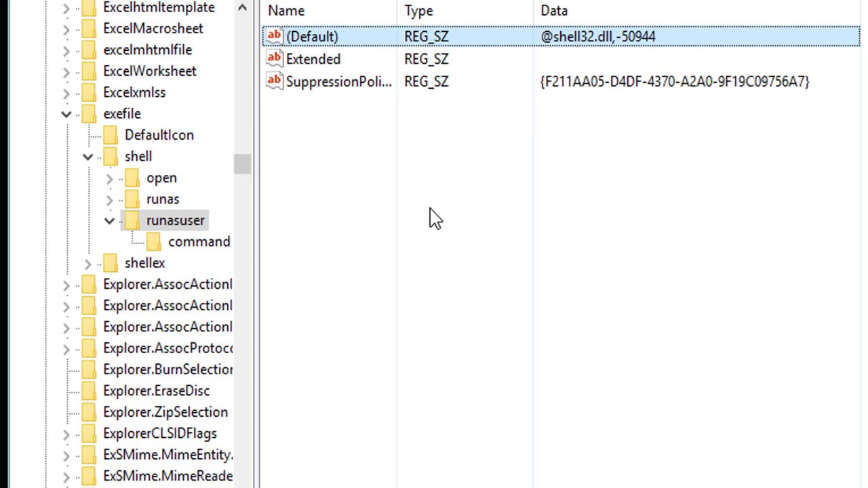
click(175, 247)
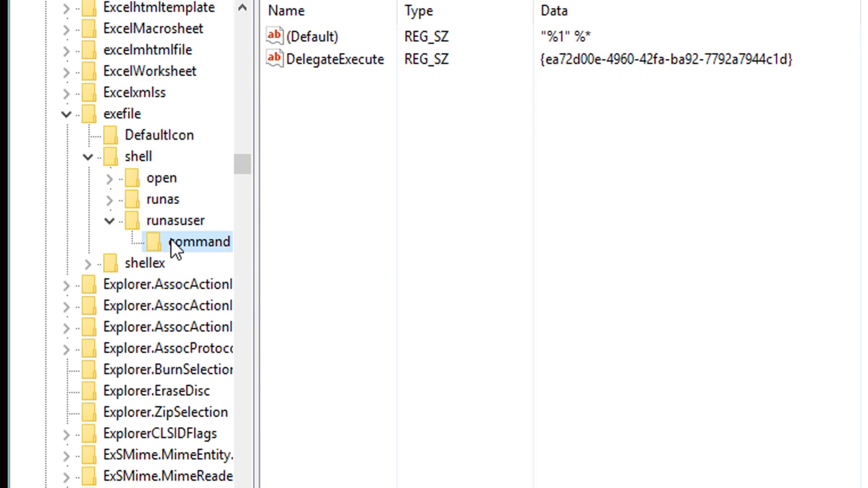
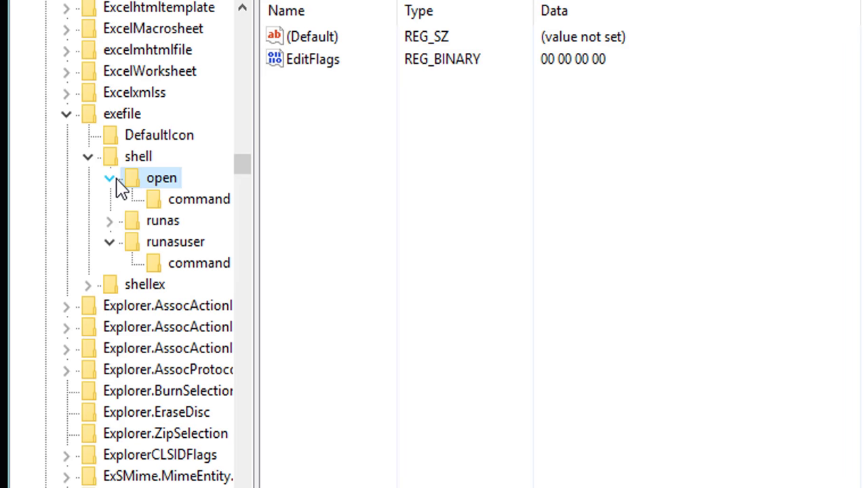
In exefile\shell\open\command, copy the value data "%1" %* from the (Default) string and confirm the string with that value.
click(163, 201)
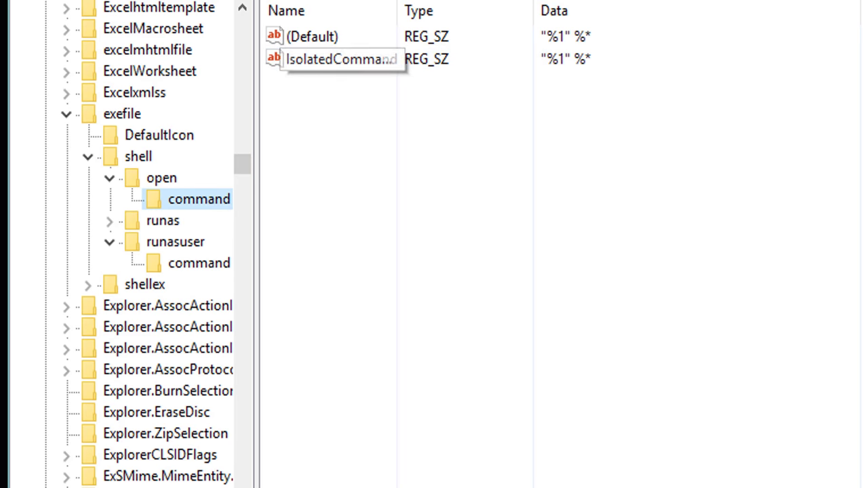
click(304, 40)
double_click(305, 38)
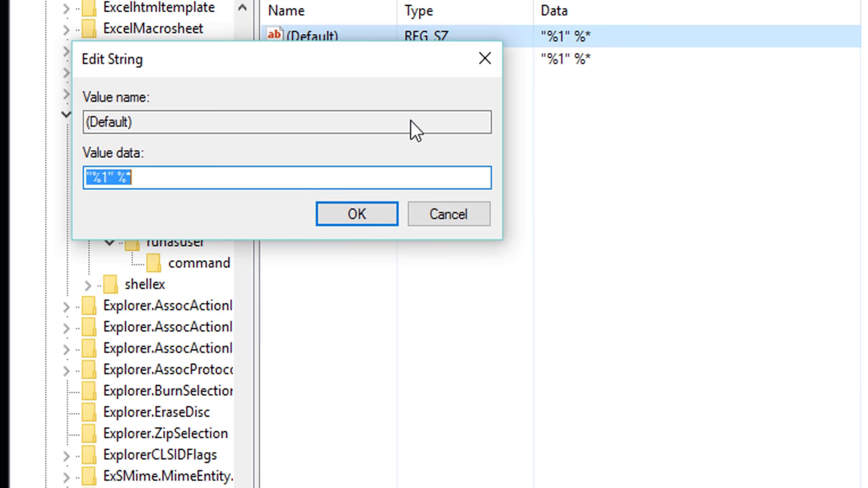
click(188, 178)
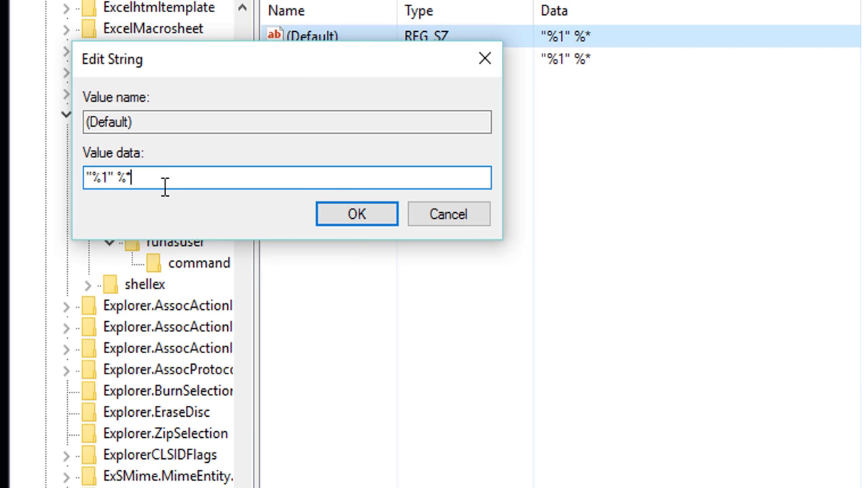
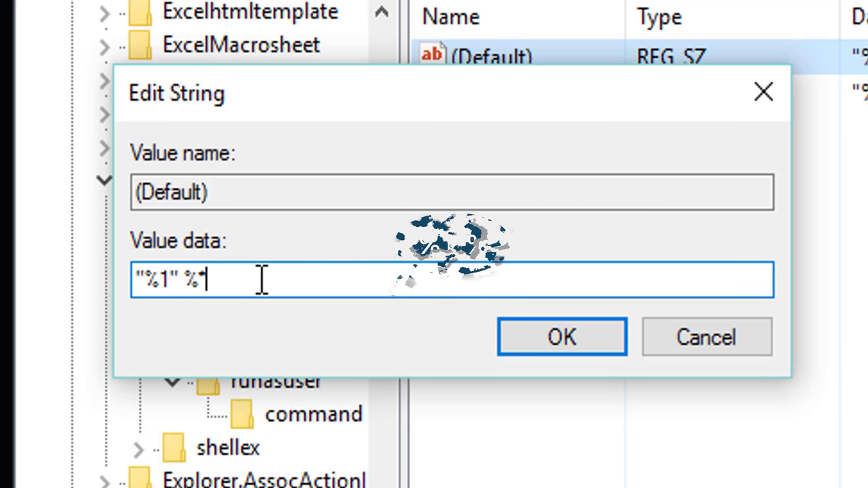
drag(262, 280, 79, 285)
right_click(160, 285)
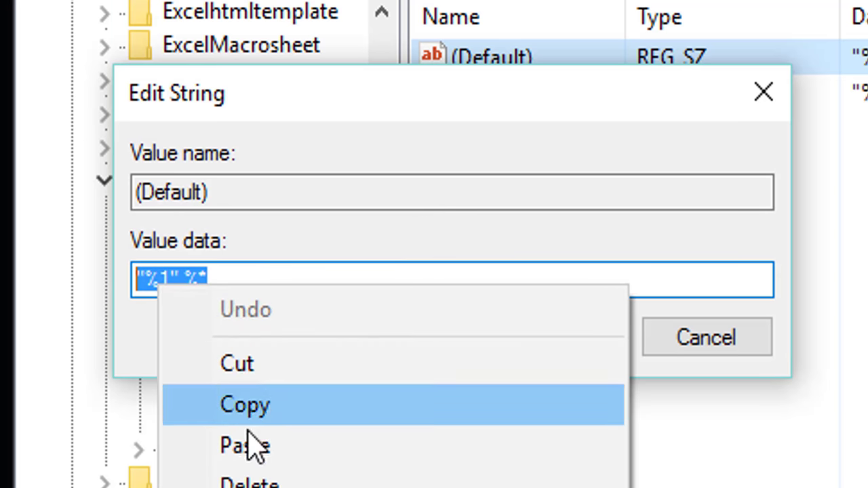
click(256, 411)
click(559, 339)
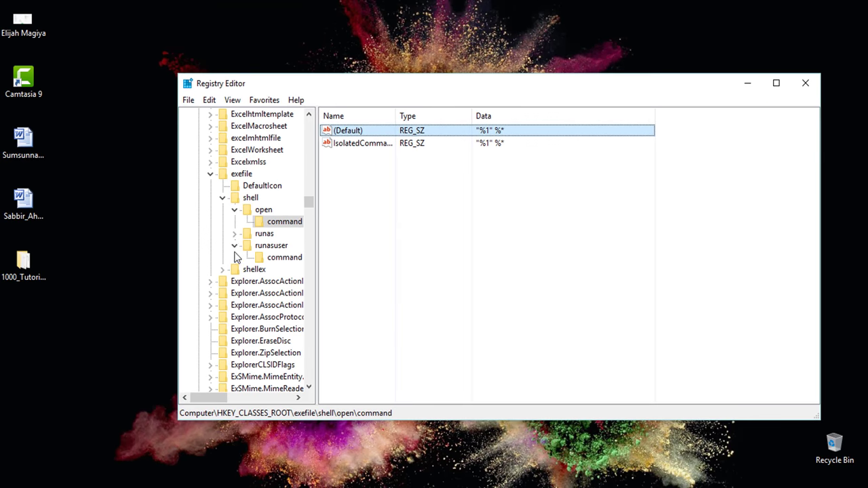
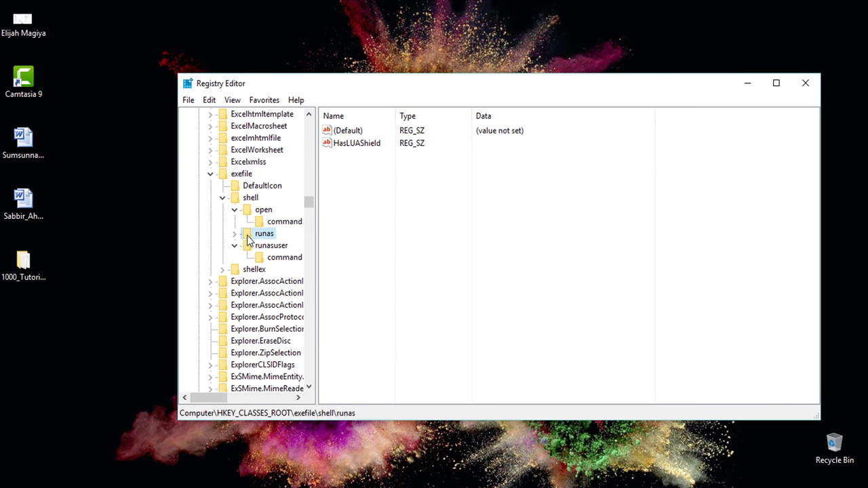
View the command key under runas and confirm "%1" %* as the (Default) value data of runasuser's command key.
double_click(247, 236)
click(261, 247)
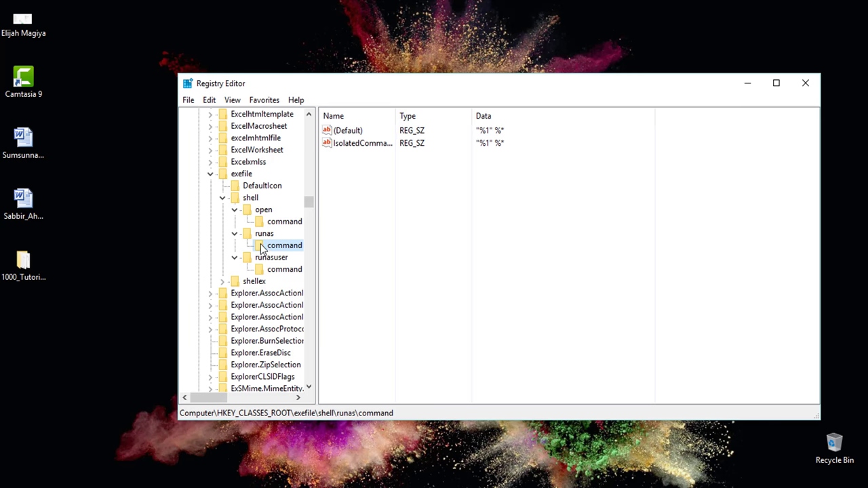
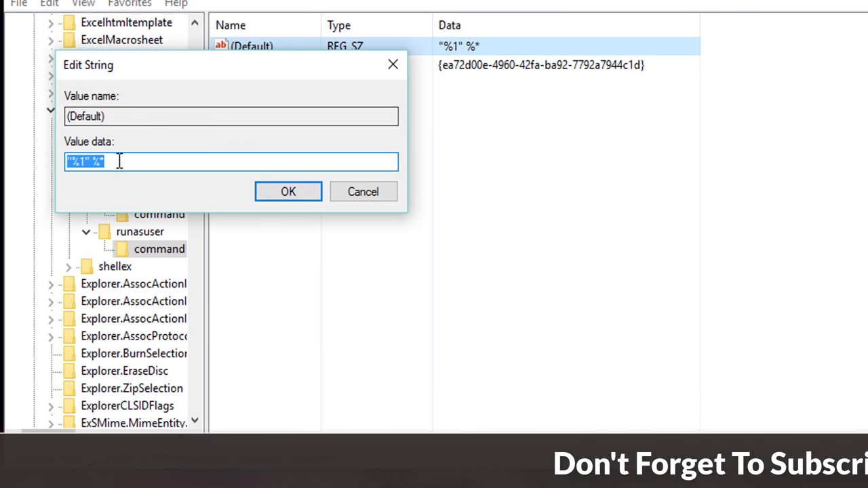
click(287, 189)
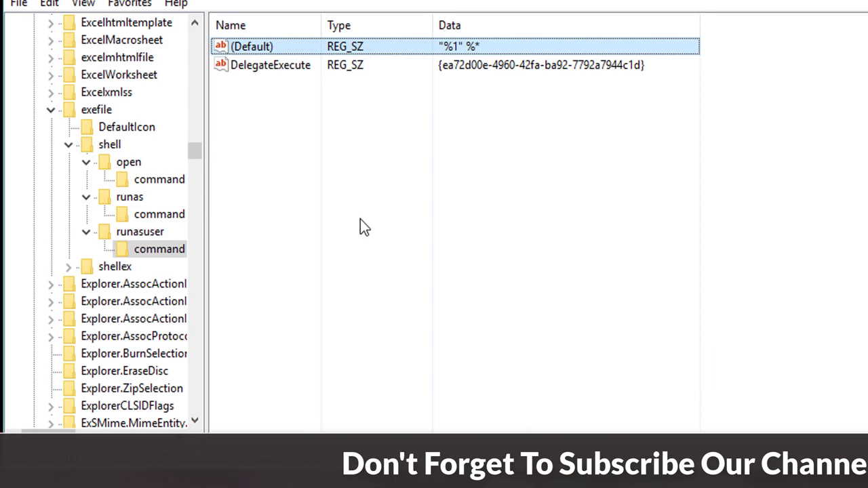
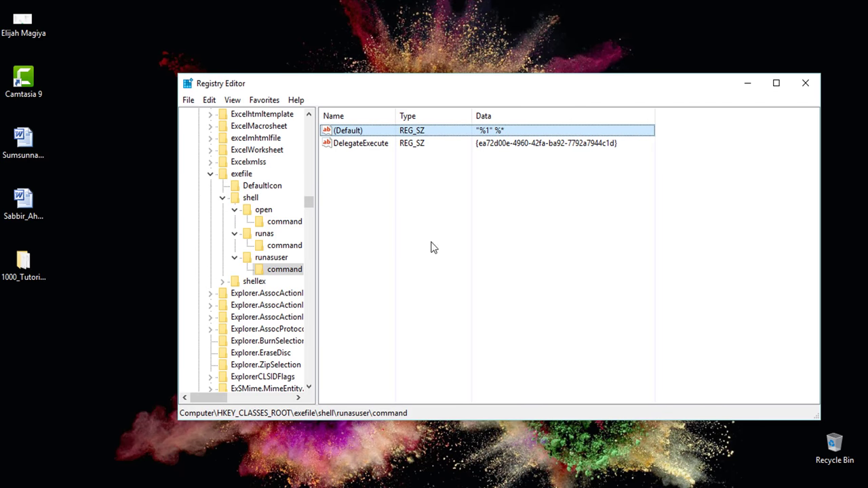
Close the registry window and return to the empty desktop.
mouse_move(148, 477)
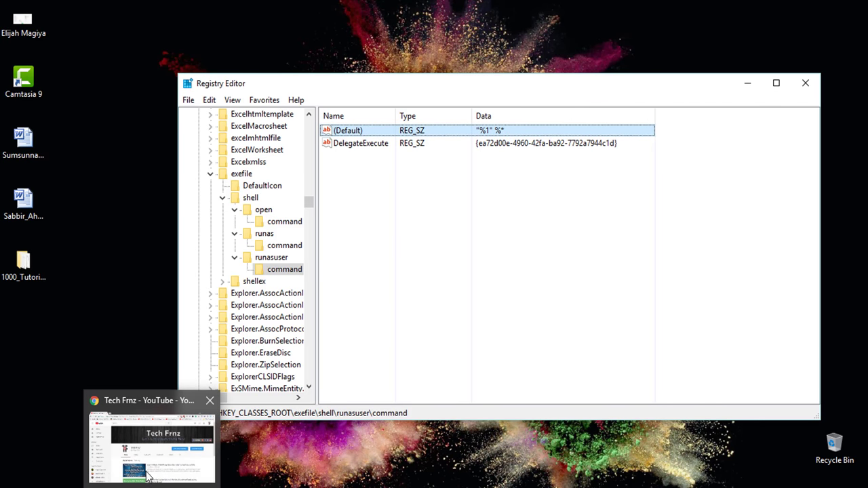
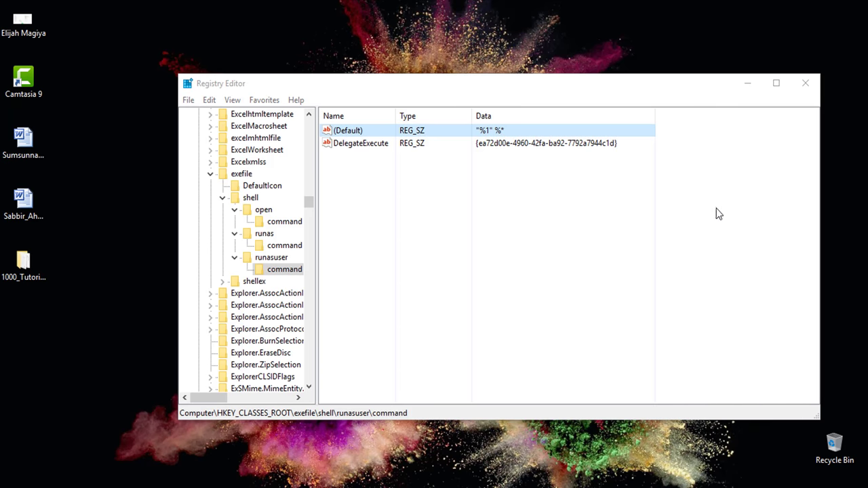
click(806, 85)
right_click(325, 159)
click(392, 217)
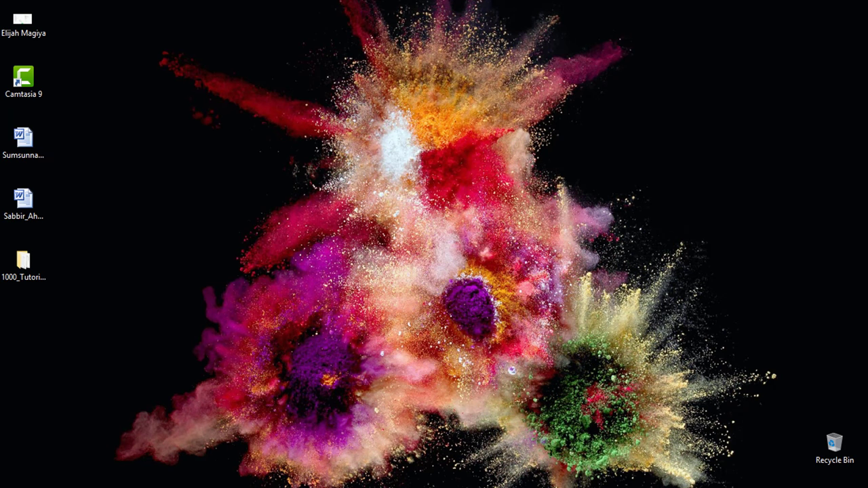
Show the computer's power options, including Restart, and dismiss them without choosing one.
key(super)
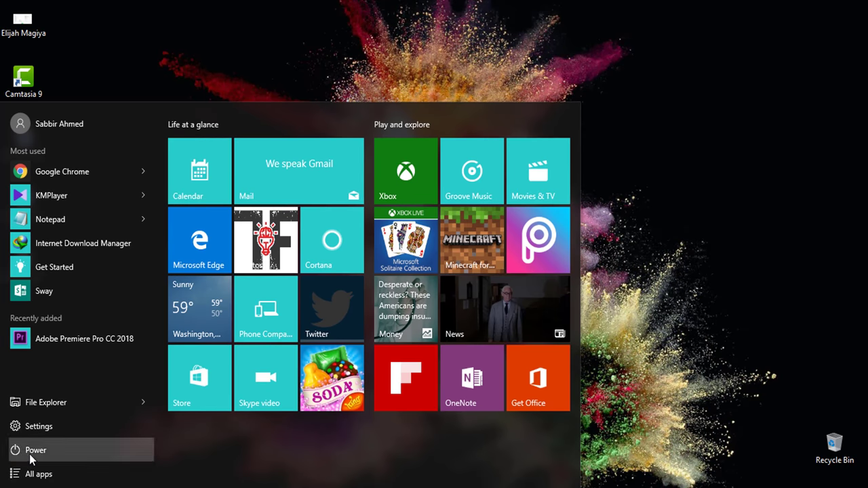
click(35, 452)
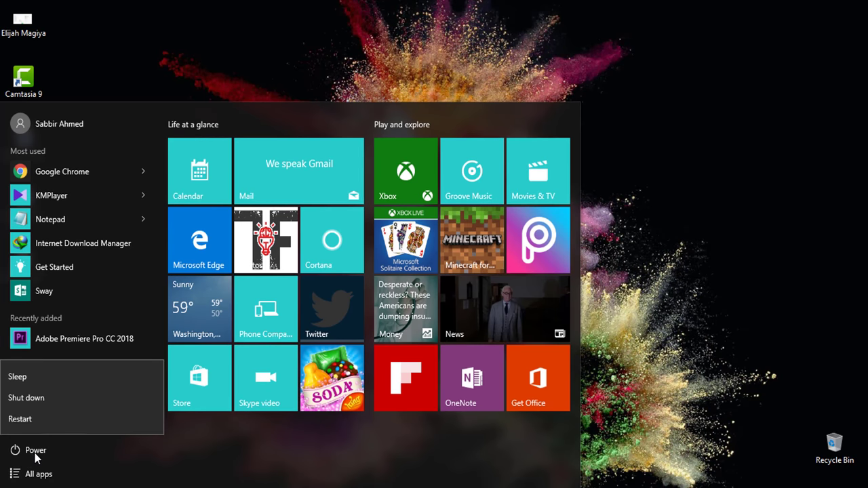
click(722, 229)
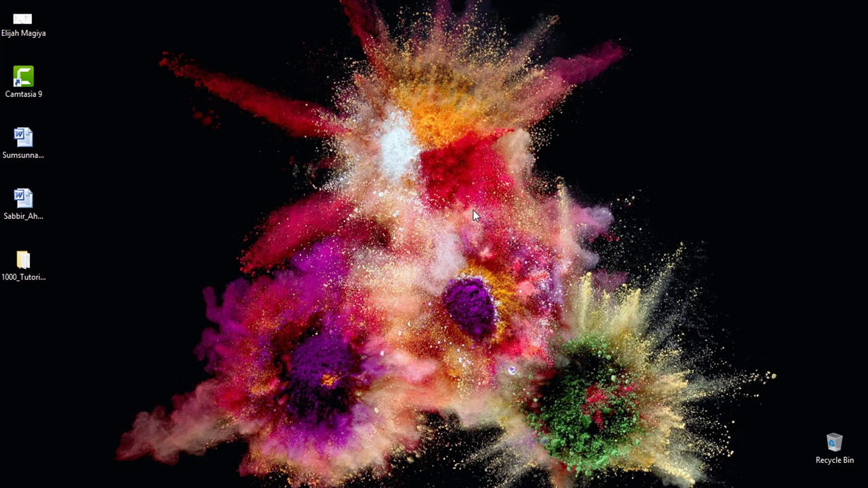